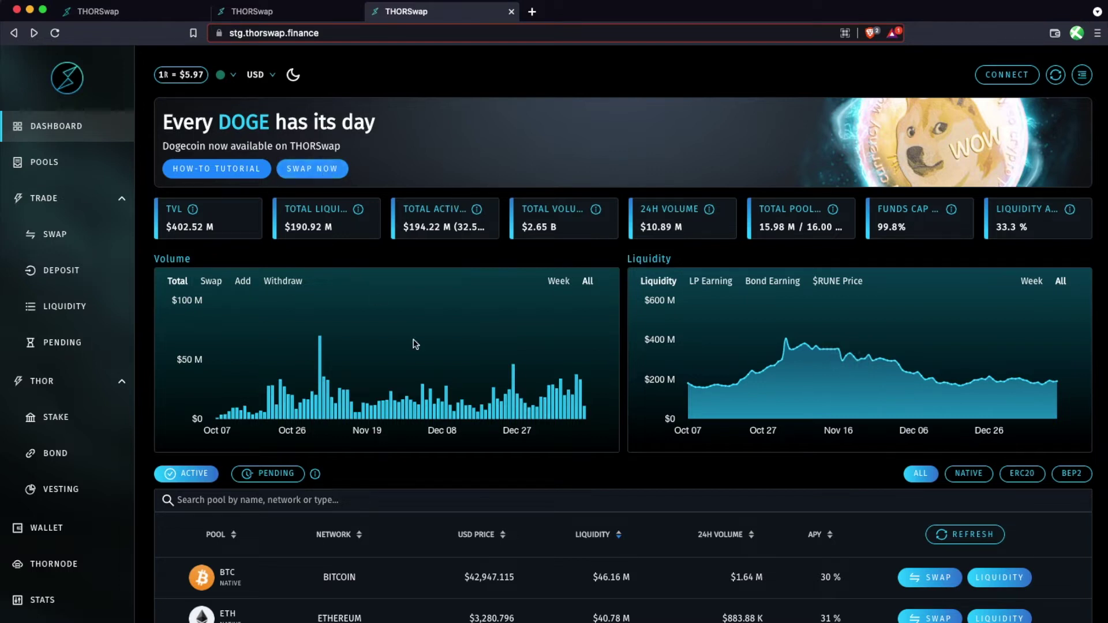
# Step: Compare the stagenet, staging and thorswap.finance landing tabs, ending on the stagenet dashboard
pyautogui.click(277, 14)
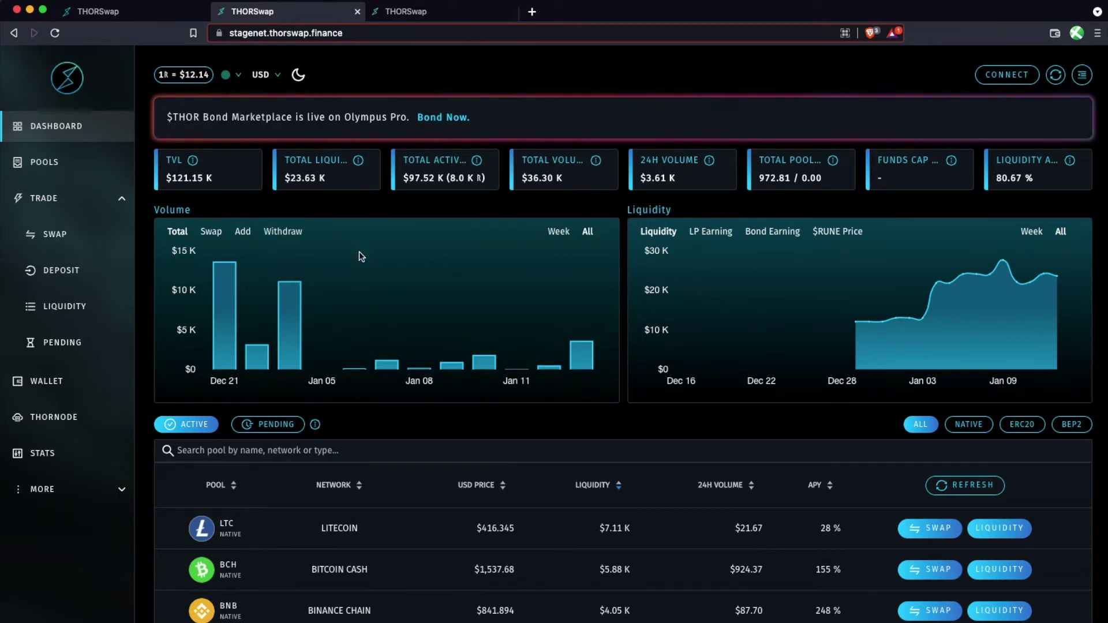
pyautogui.hotkey('ctrl', 'Tab')
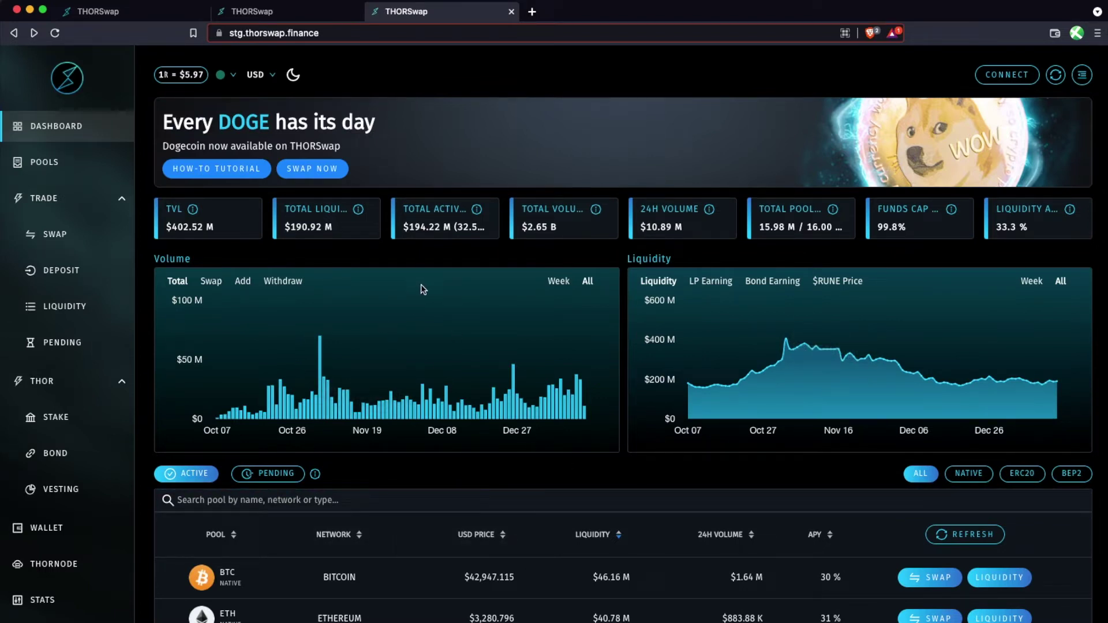
pyautogui.click(108, 12)
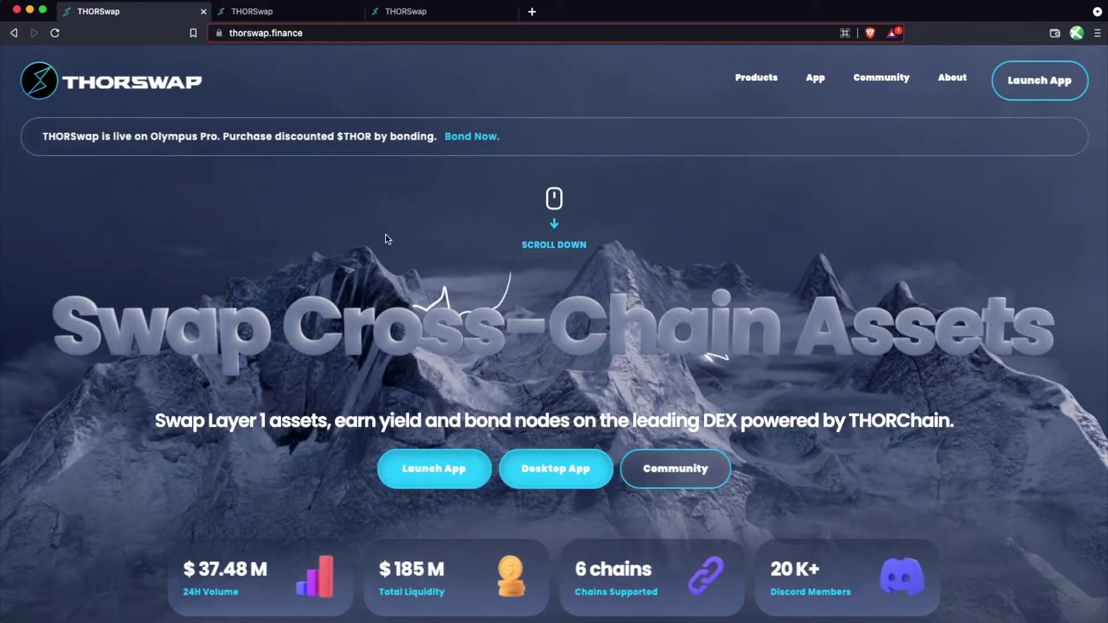
pyautogui.click(341, 12)
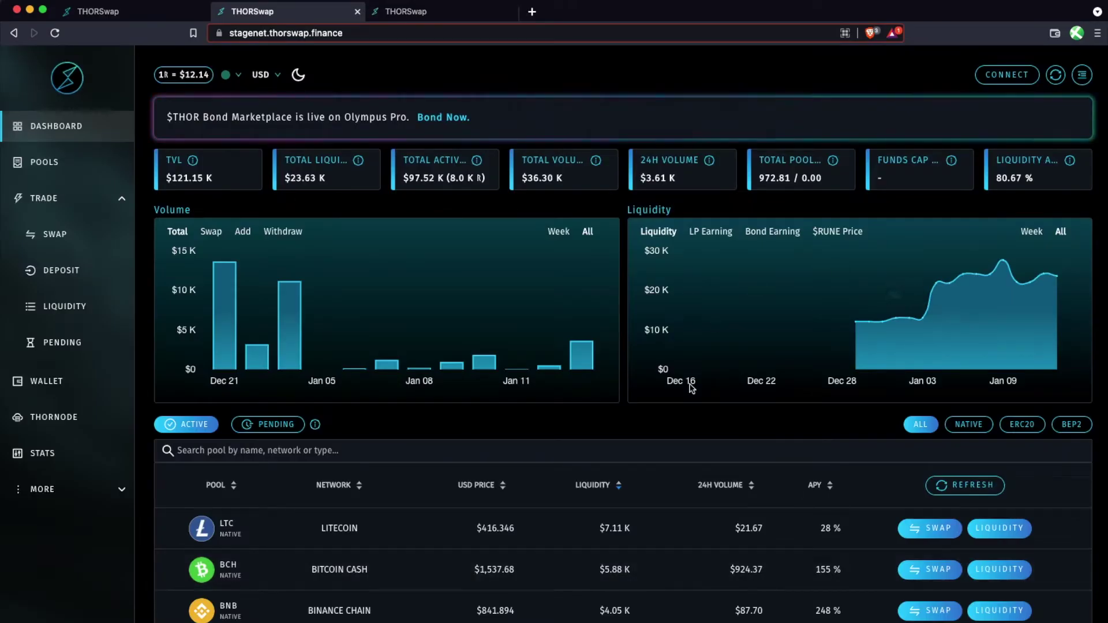
# Step: Connect a keystore wallet for all chains using thorswap-keystore.txt, unlocked with its password
pyautogui.click(1009, 87)
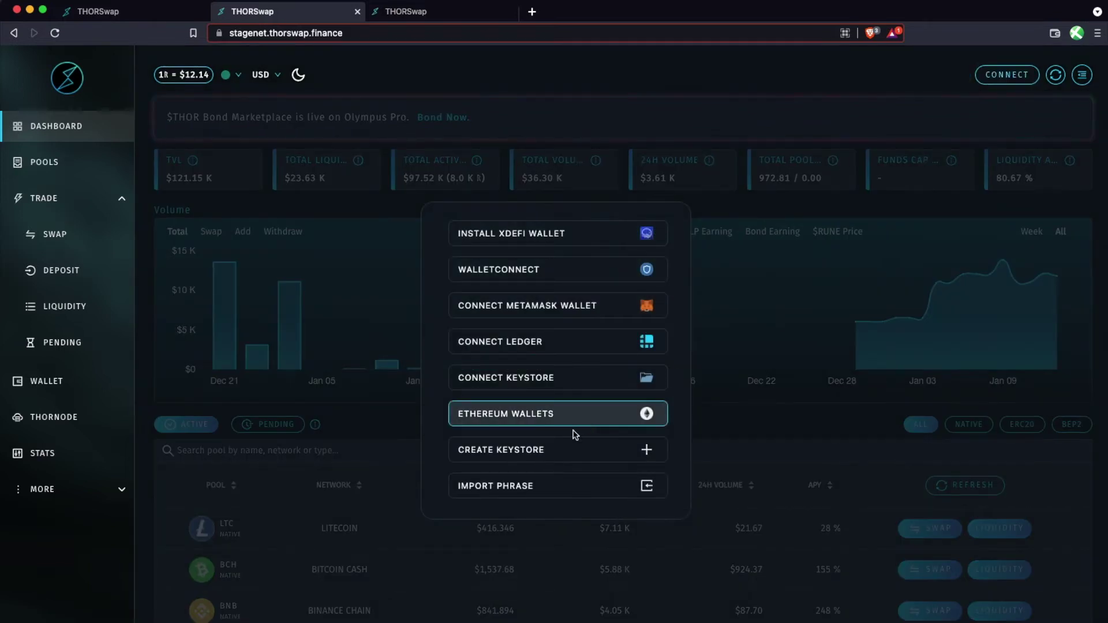
pyautogui.click(536, 377)
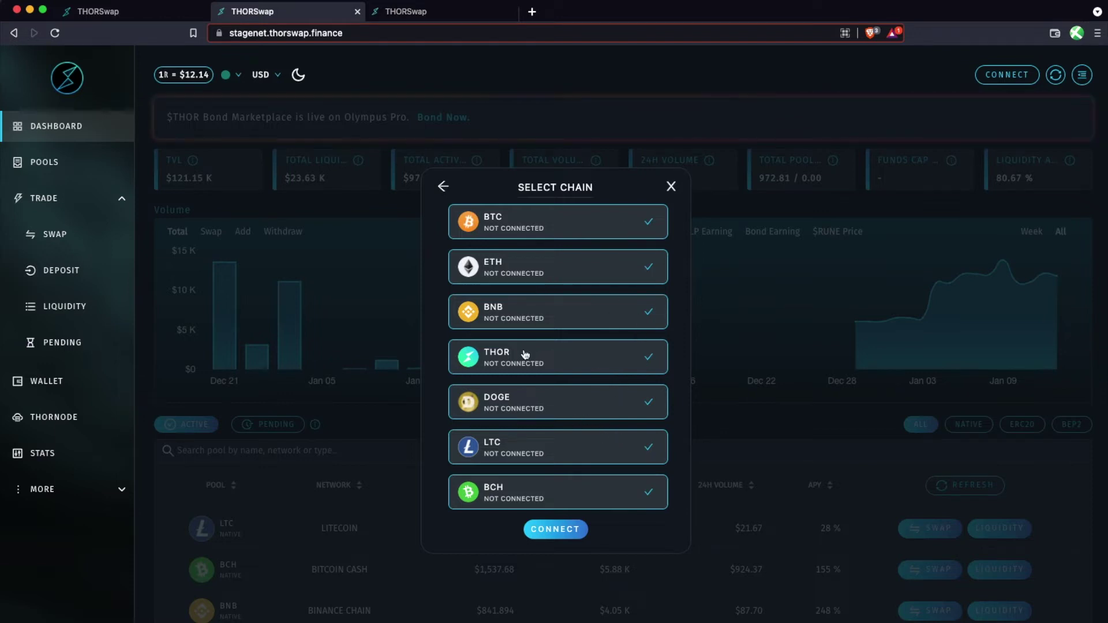
pyautogui.click(567, 534)
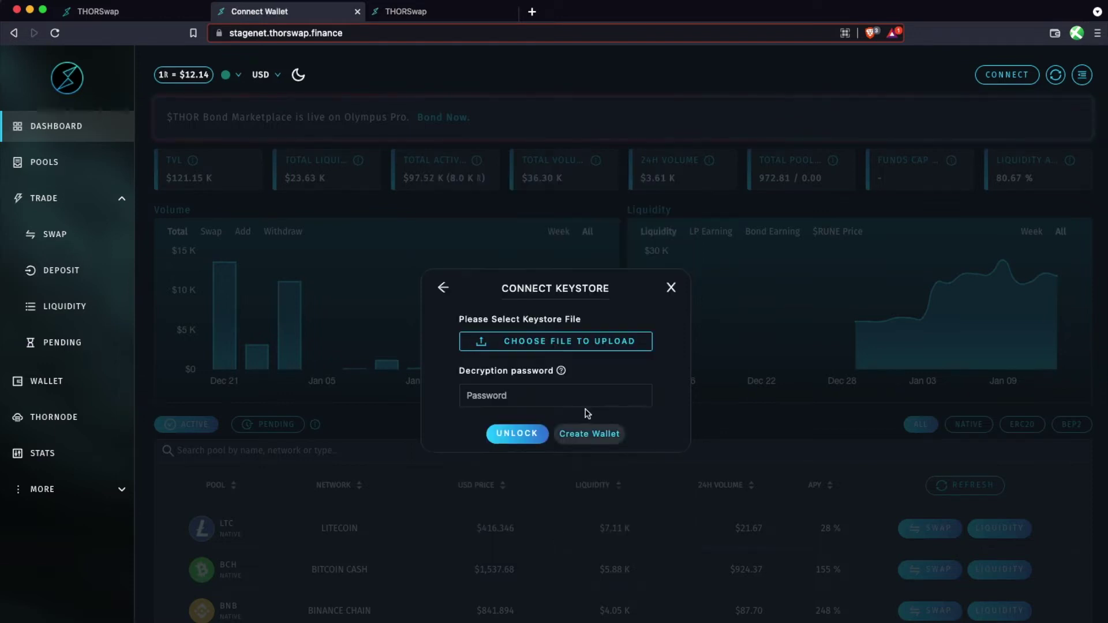
pyautogui.click(560, 342)
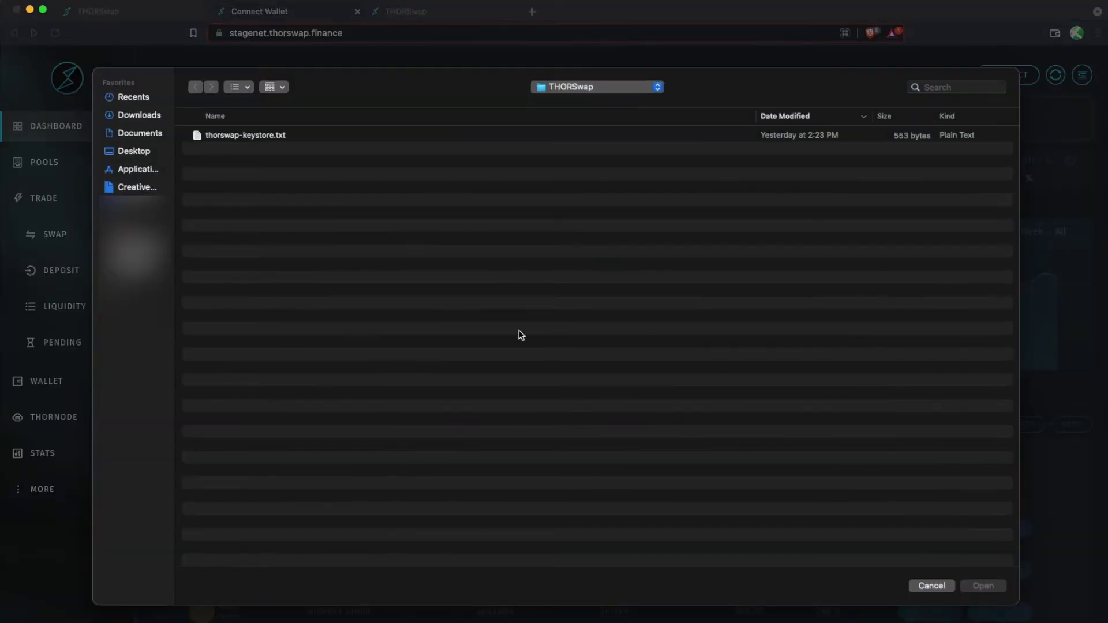
pyautogui.doubleClick(248, 136)
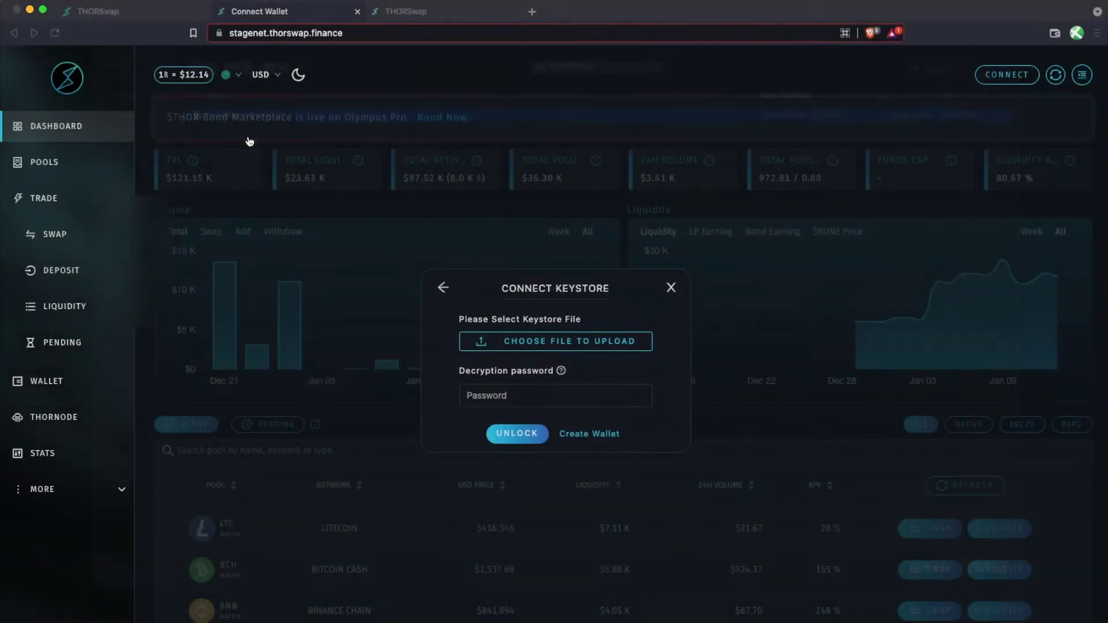
pyautogui.click(520, 391)
pyautogui.write('a')
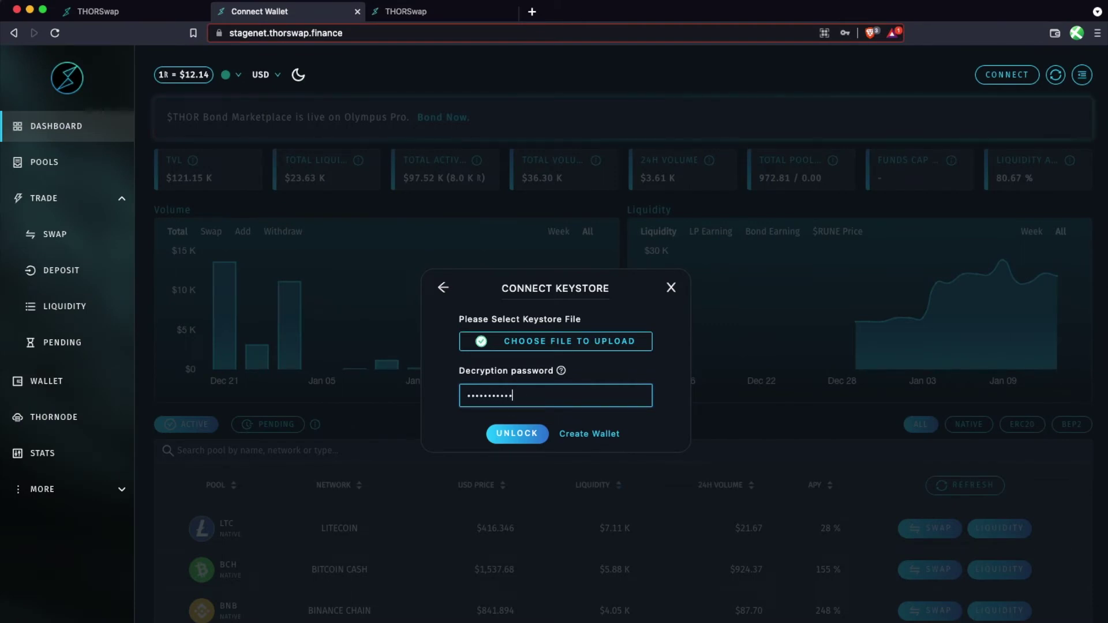
pyautogui.click(515, 440)
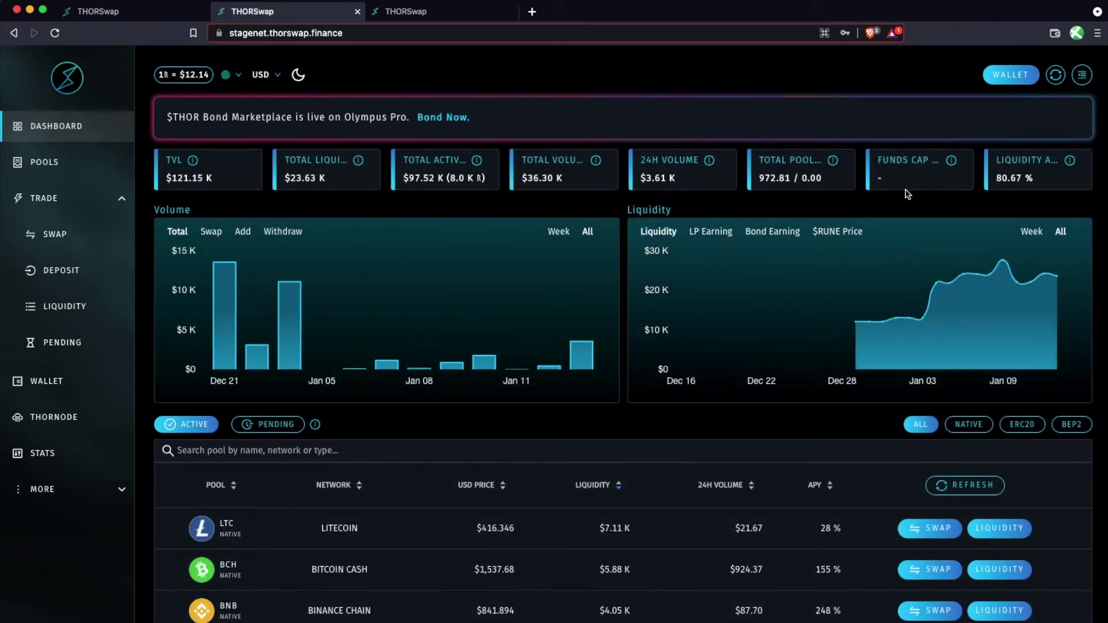
pyautogui.click(1020, 80)
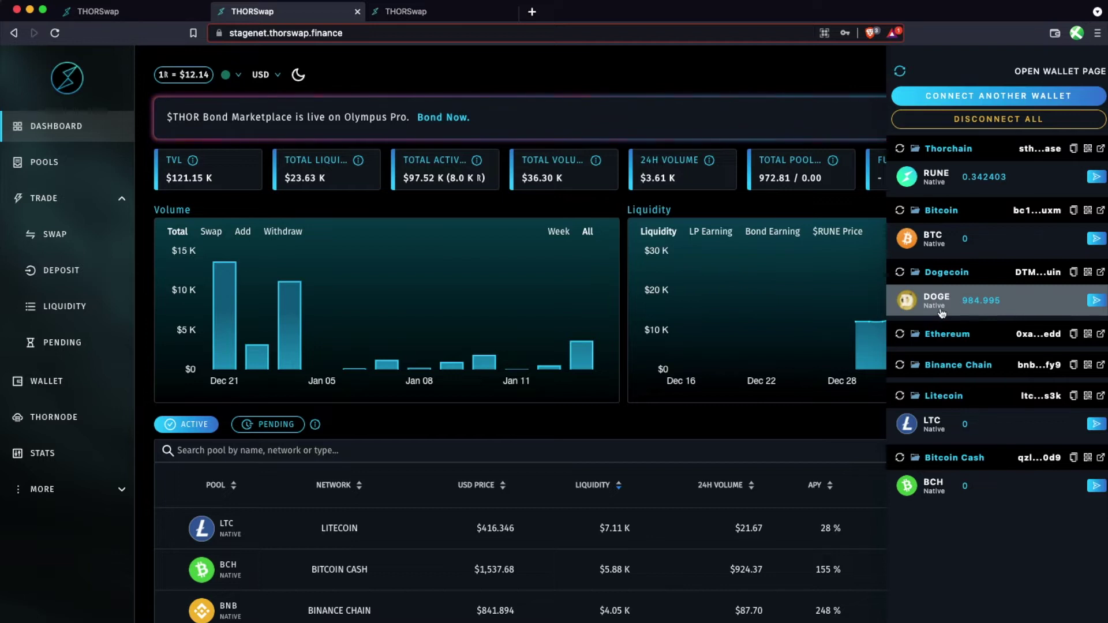
pyautogui.click(602, 428)
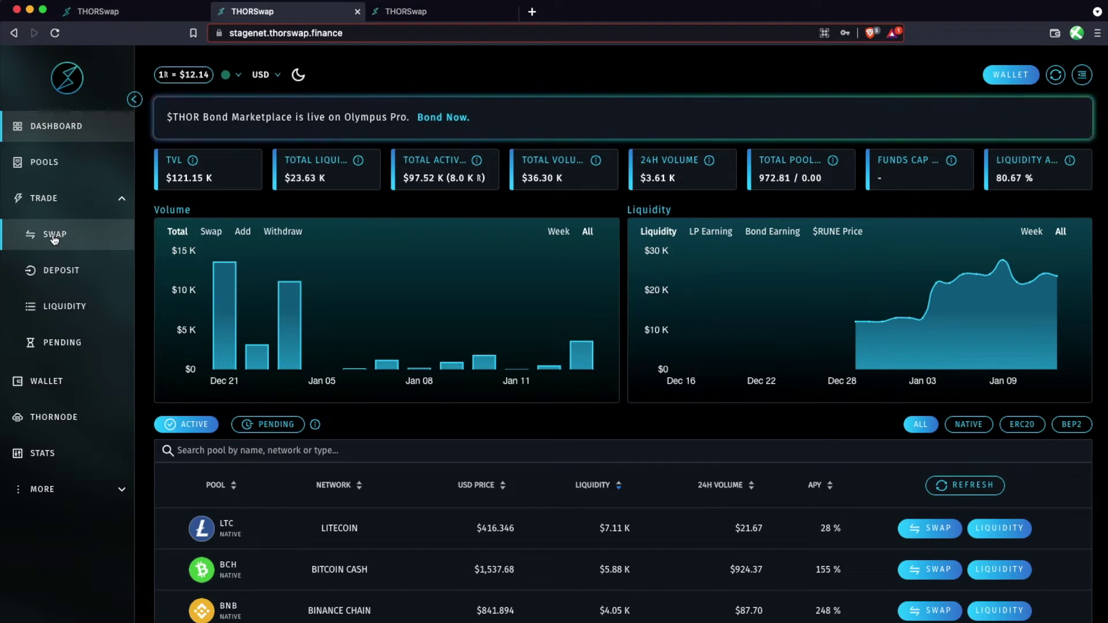
pyautogui.scroll(-2, 324, 427)
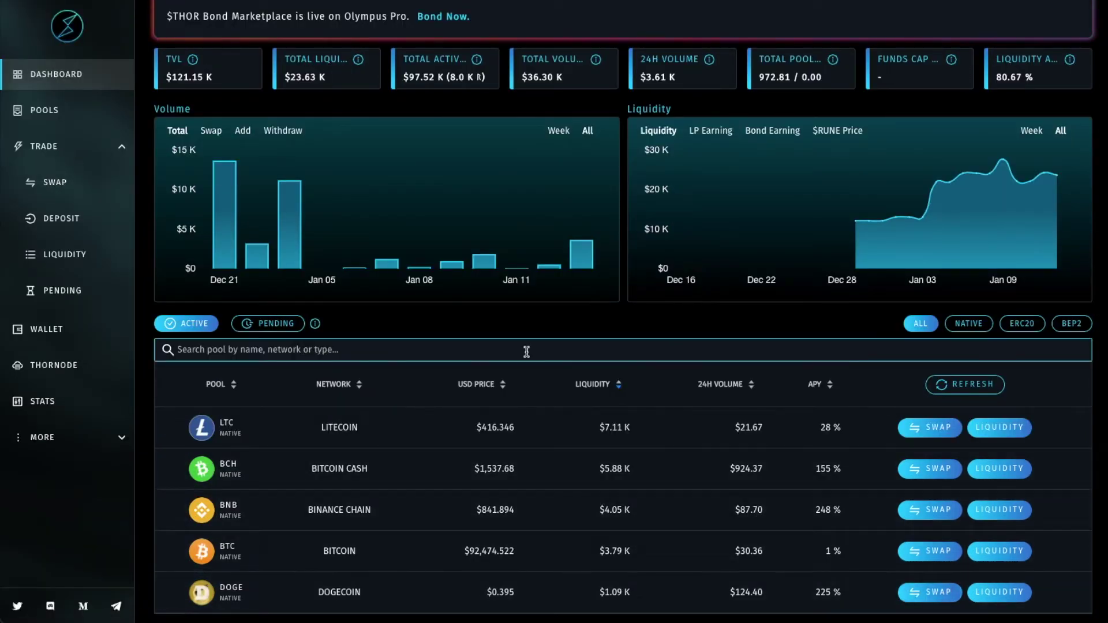
pyautogui.scroll(2, 491, 260)
pyautogui.click(408, 12)
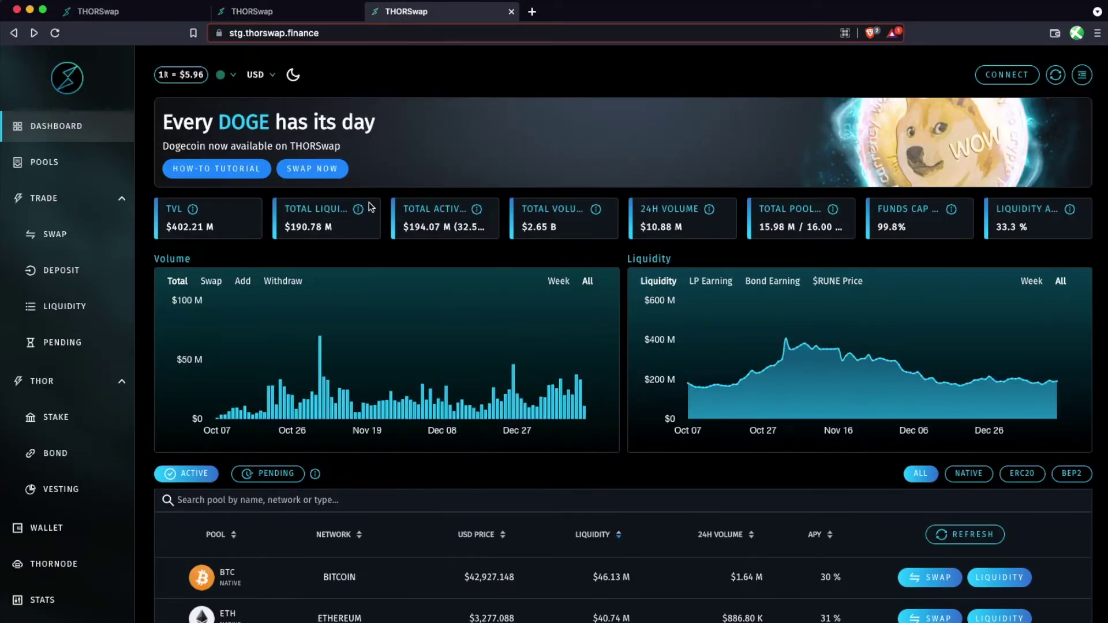
pyautogui.click(266, 12)
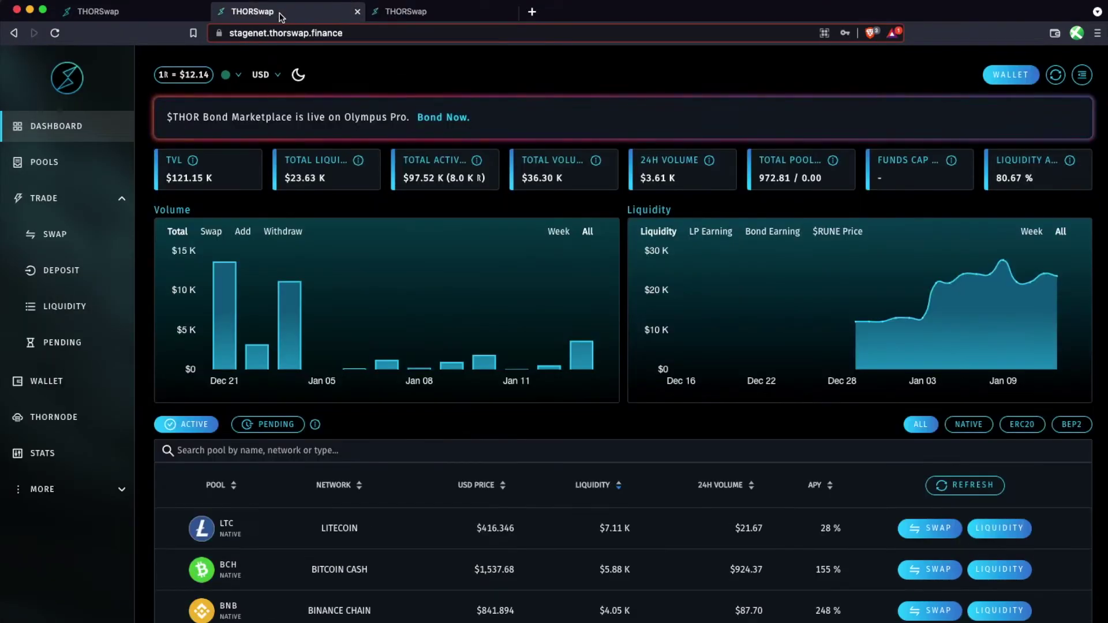
# Step: On the swap page, set DOGE as the asset to send and LTC as the asset to receive
pyautogui.click(50, 236)
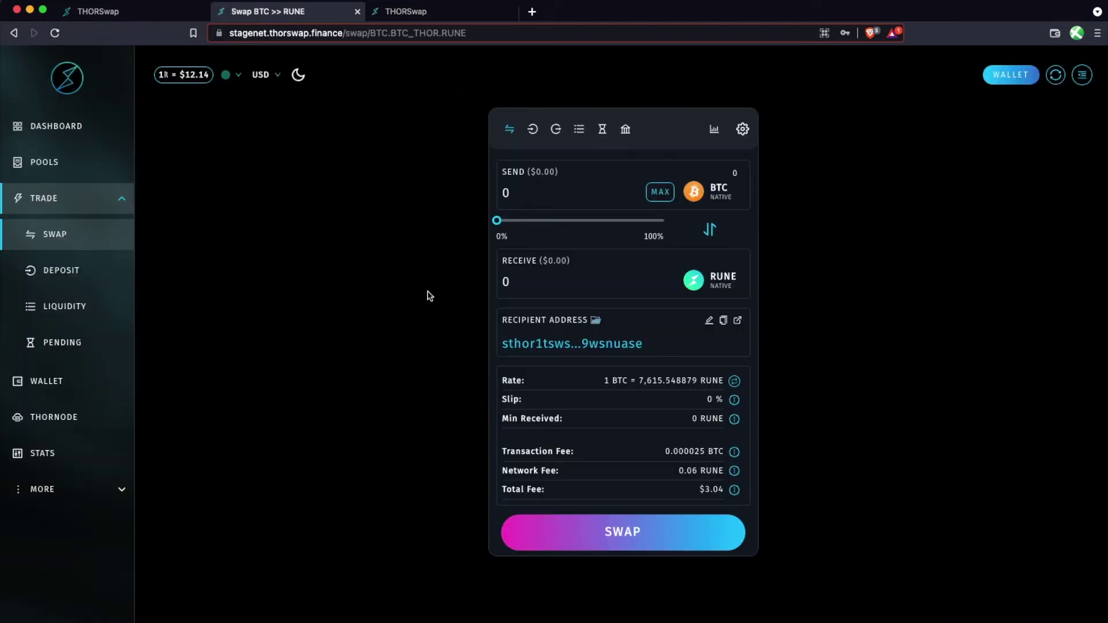
pyautogui.click(708, 198)
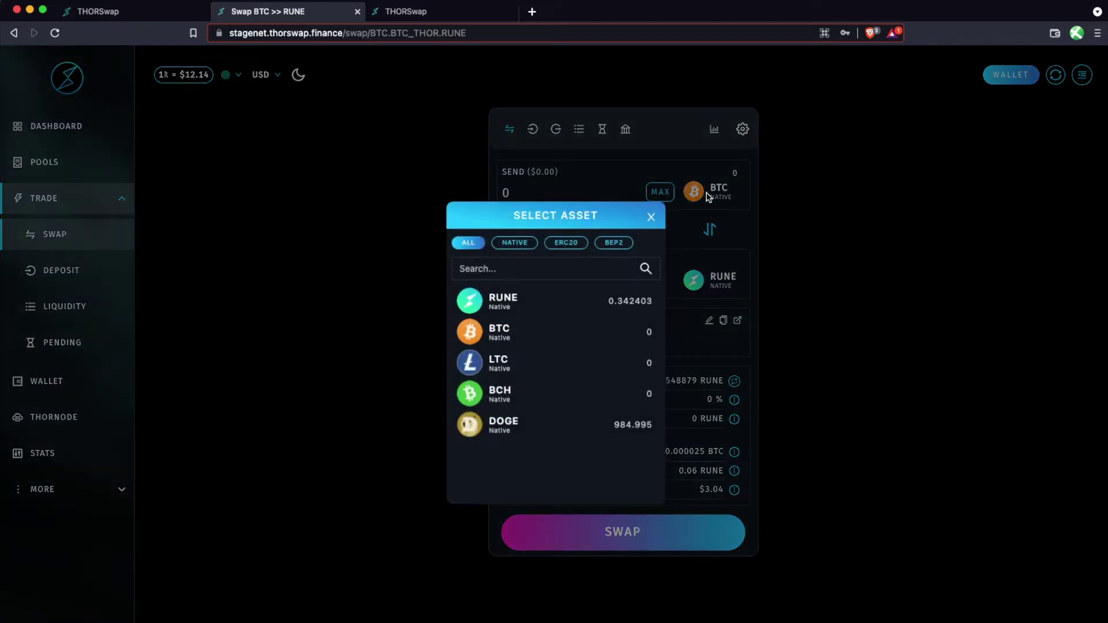
pyautogui.click(509, 421)
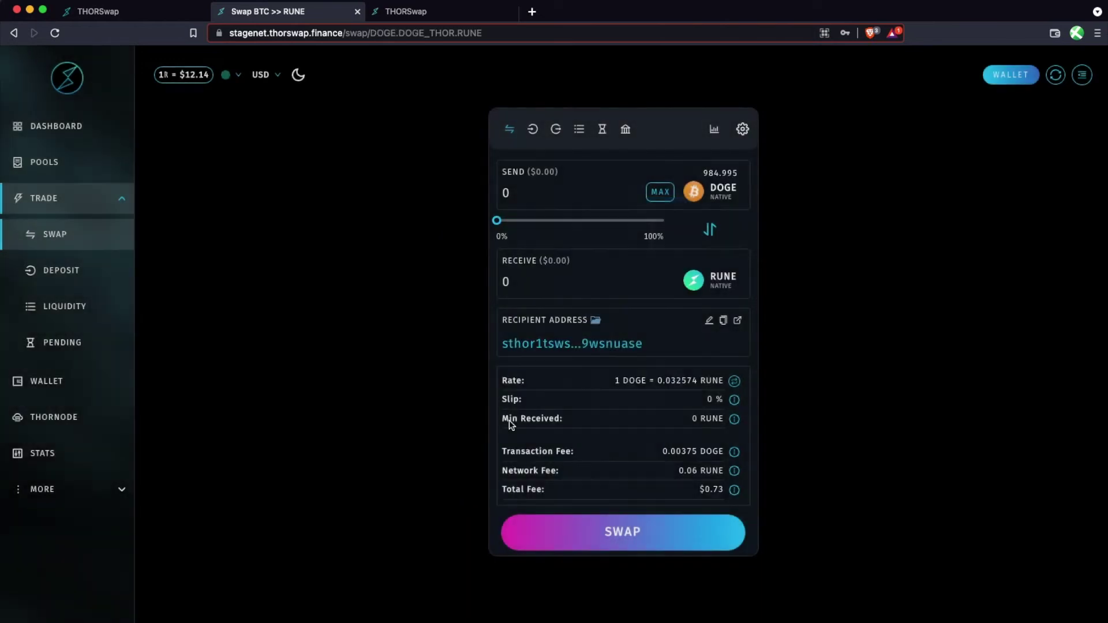
pyautogui.click(708, 285)
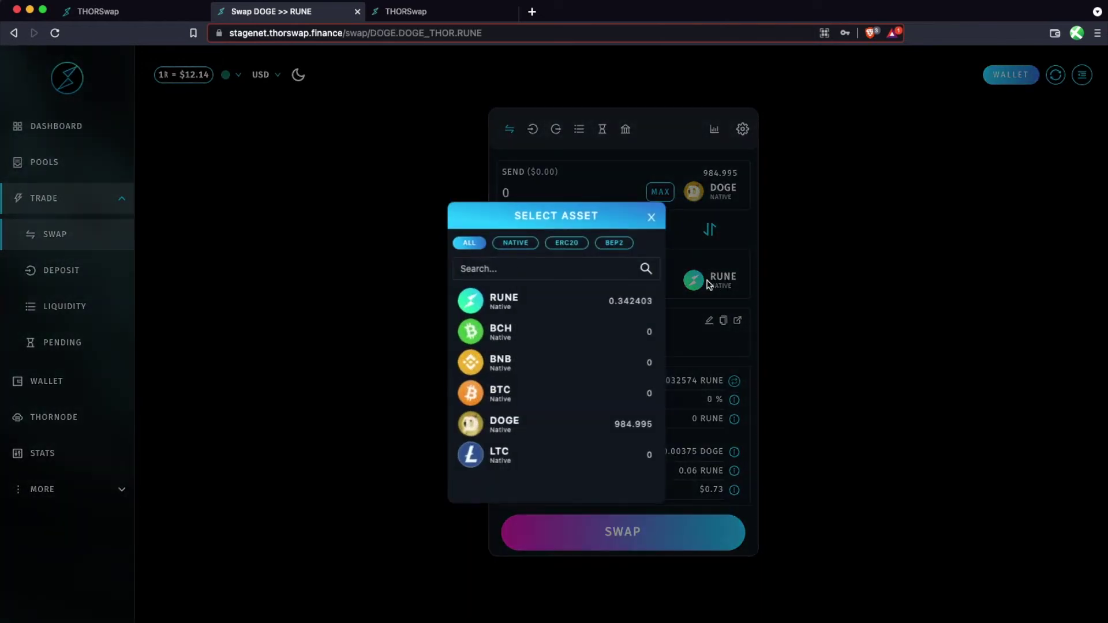
pyautogui.click(512, 453)
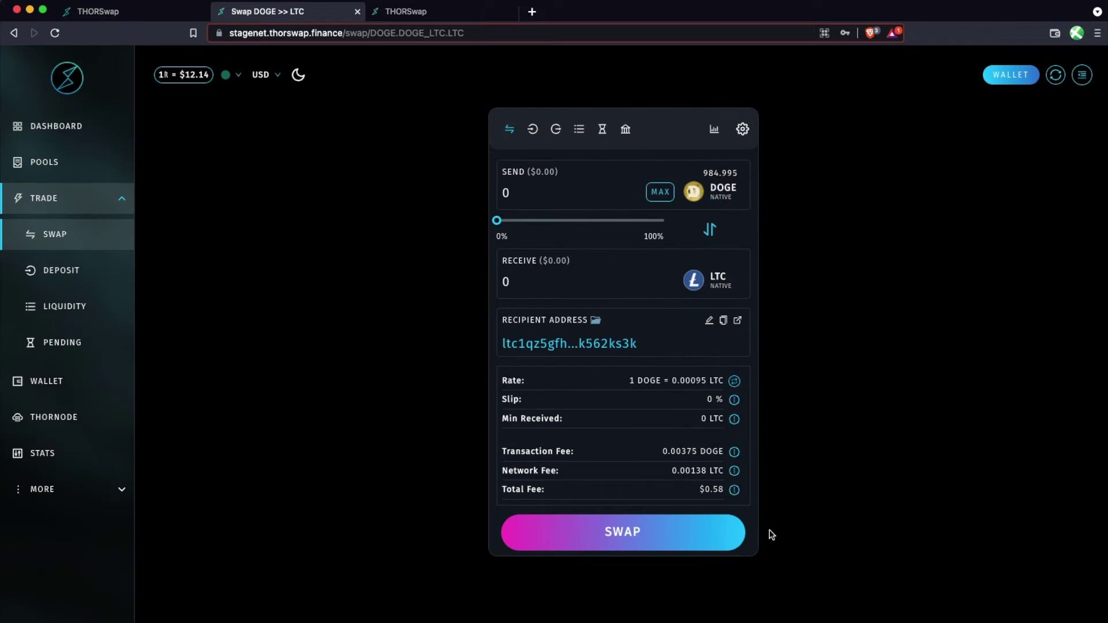
# Step: Enter 10 DOGE to send and bring up the confirmation showing 0.00669749 LTC
pyautogui.write('10')
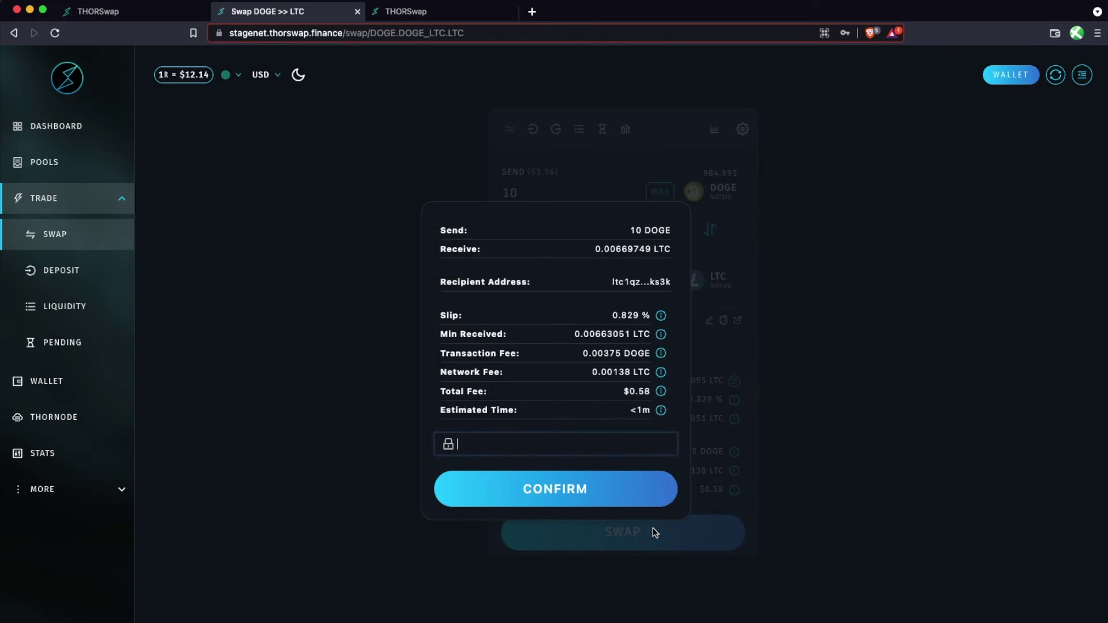
pyautogui.click(654, 533)
# Step: Confirm the 10 DOGE to LTC swap, leaving 974.991 DOGE, and show the wallet balances
pyautogui.press('Return')
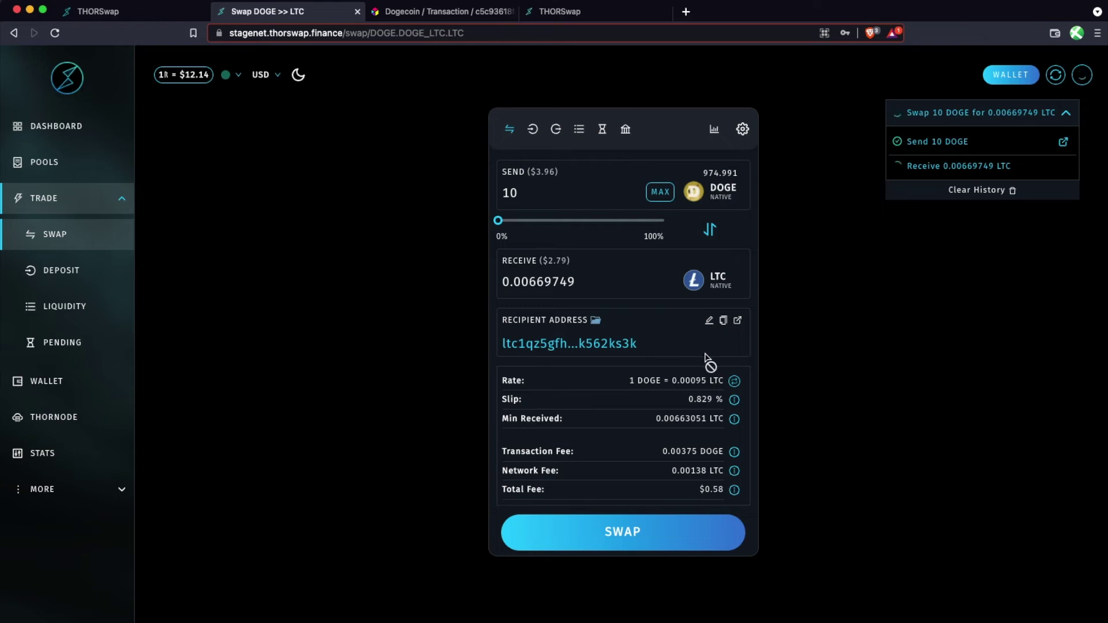
pyautogui.click(1007, 75)
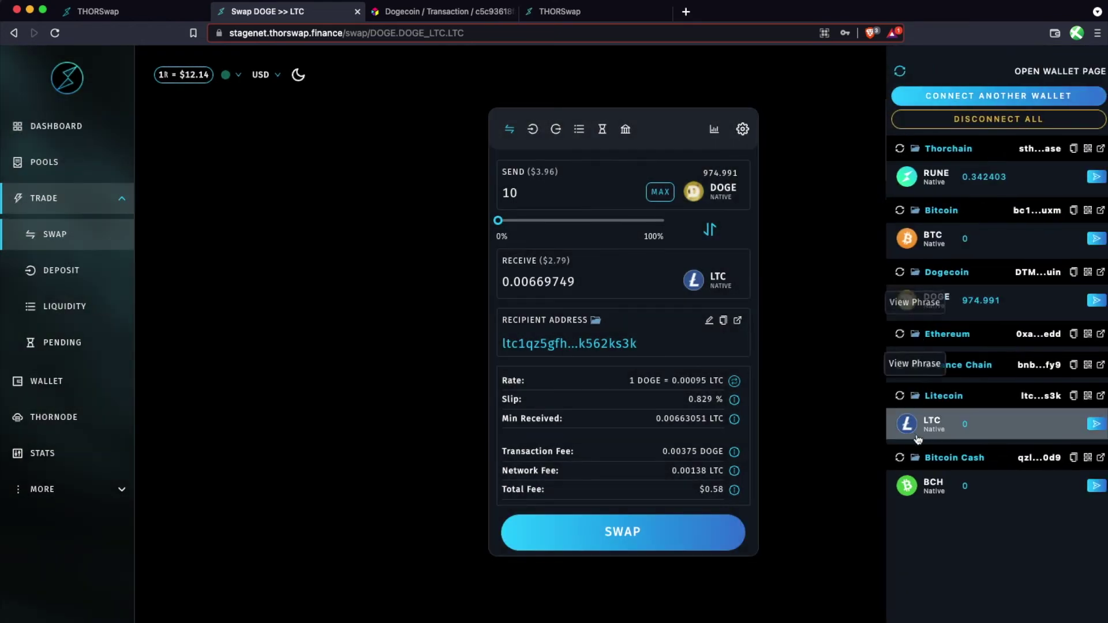
# Step: Close the wallet balances, then recheck them after completion to confirm 0.00910153 LTC received
pyautogui.click(866, 419)
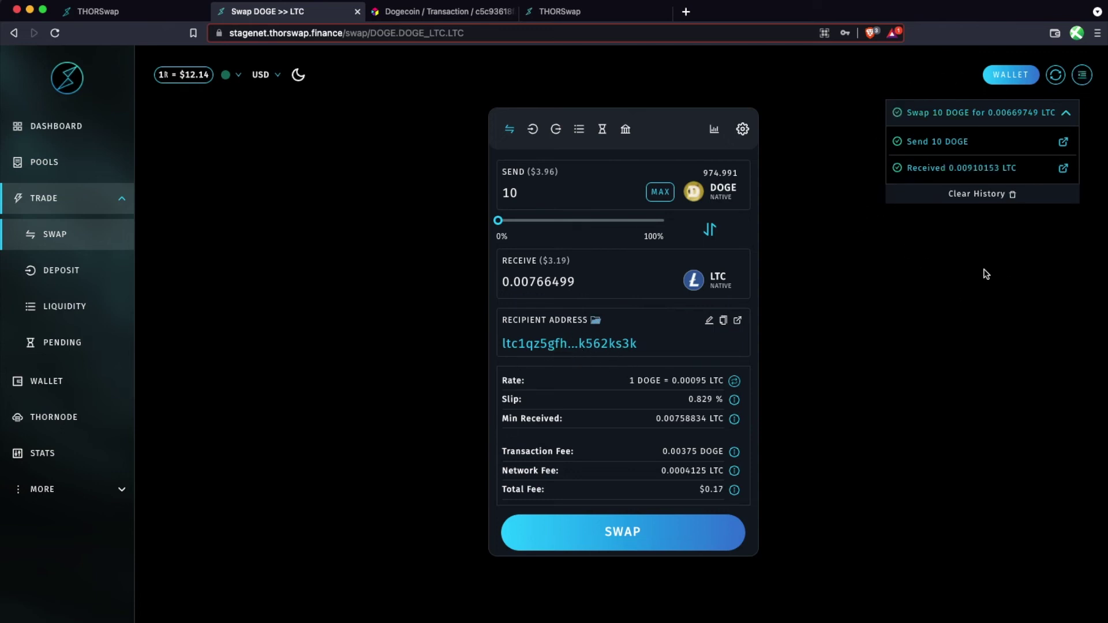
pyautogui.click(1011, 75)
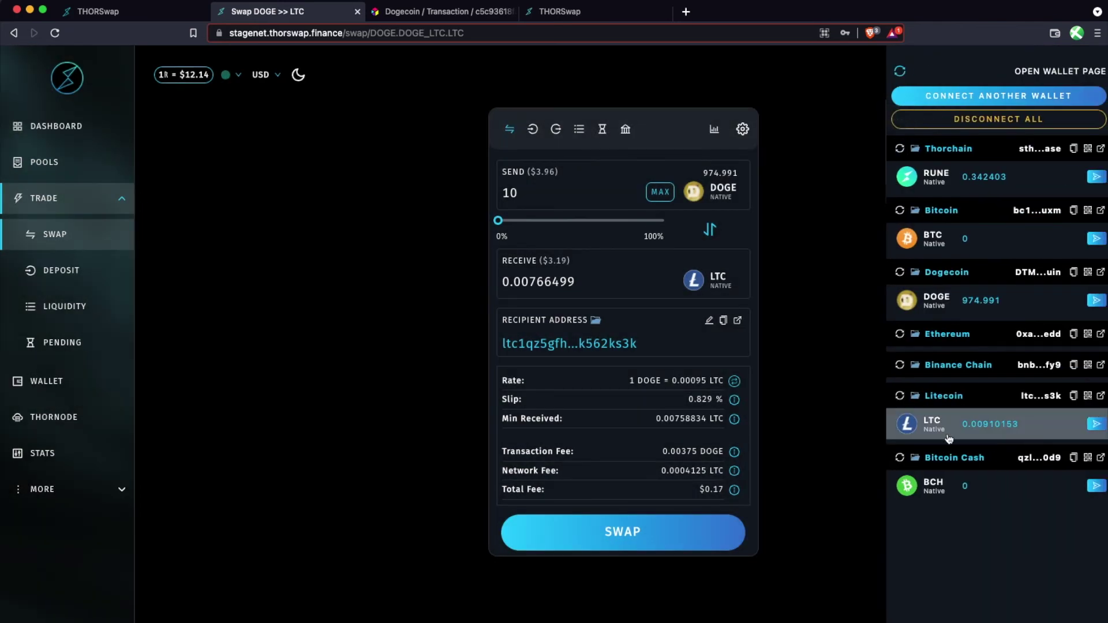
pyautogui.click(815, 374)
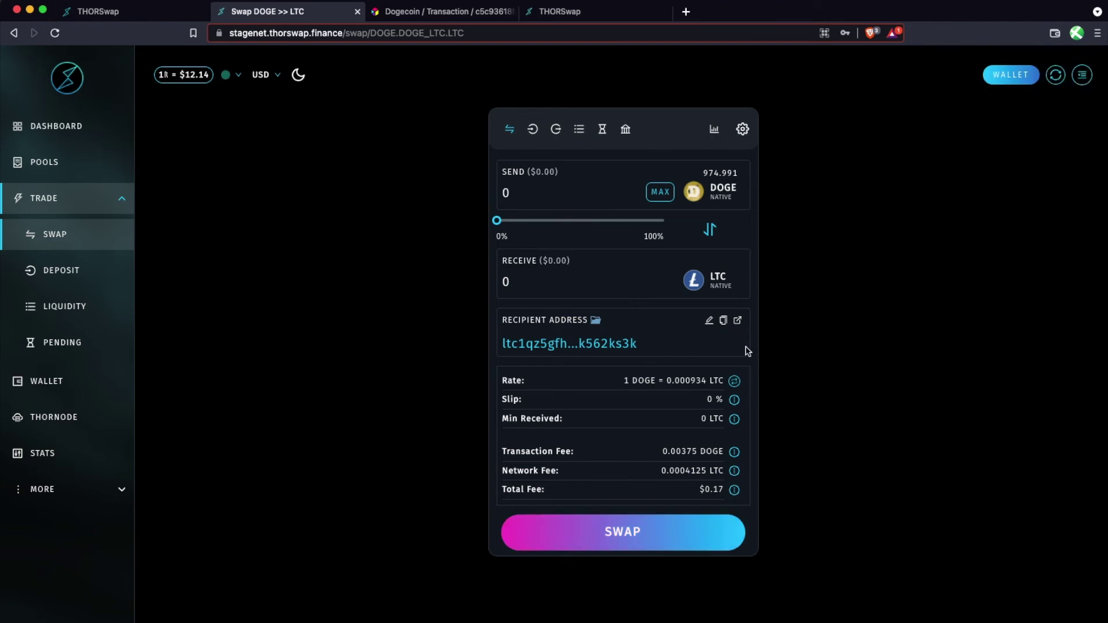
# Step: Send LTC and receive DOGE, then slide the send amount to about 64% (0.00573697 LTC)
pyautogui.click(718, 199)
pyautogui.click(529, 290)
pyautogui.click(719, 283)
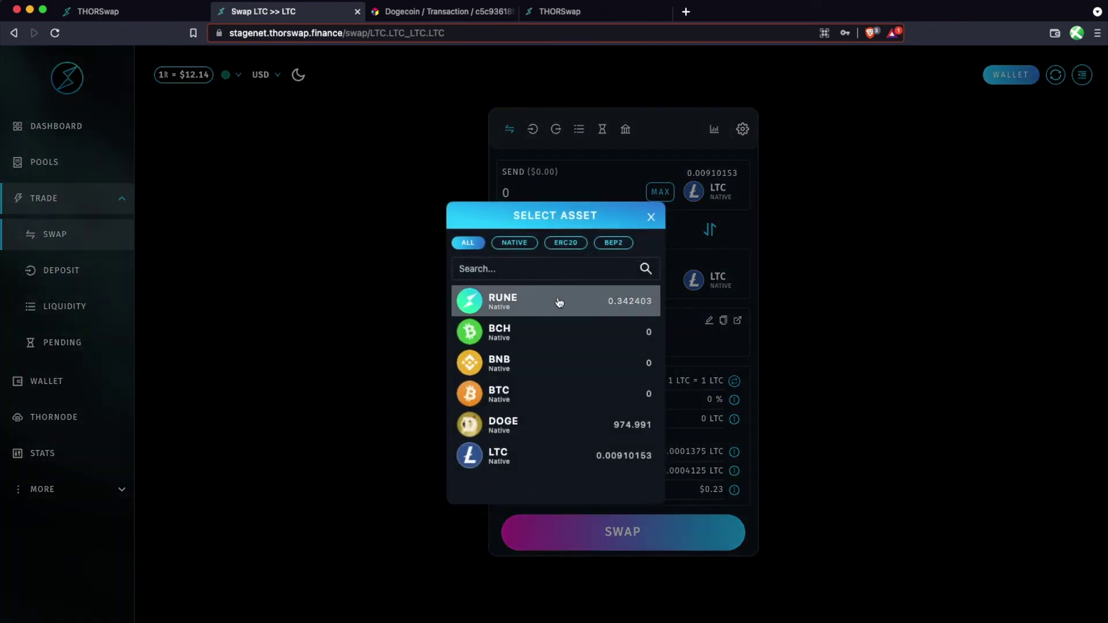
pyautogui.click(528, 249)
pyautogui.click(580, 247)
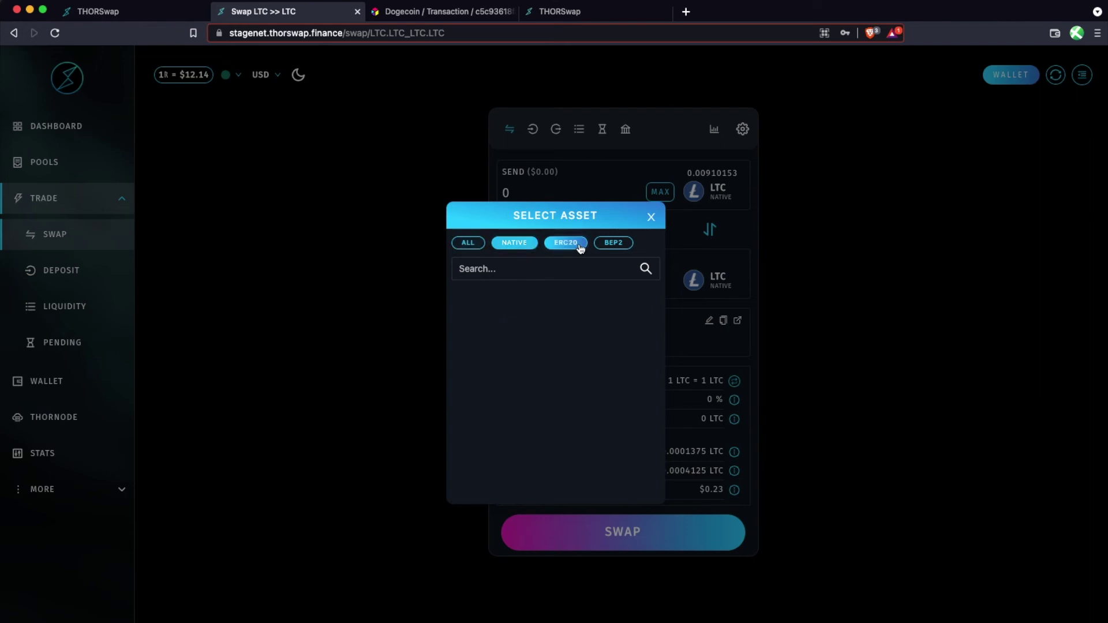
pyautogui.click(622, 248)
pyautogui.click(468, 243)
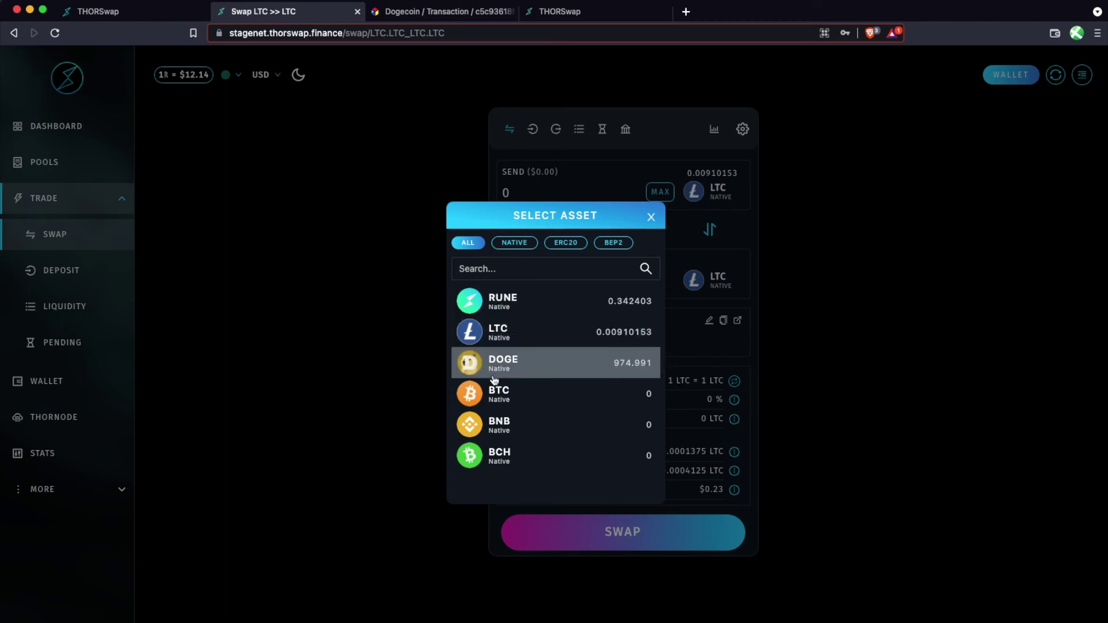
pyautogui.click(543, 369)
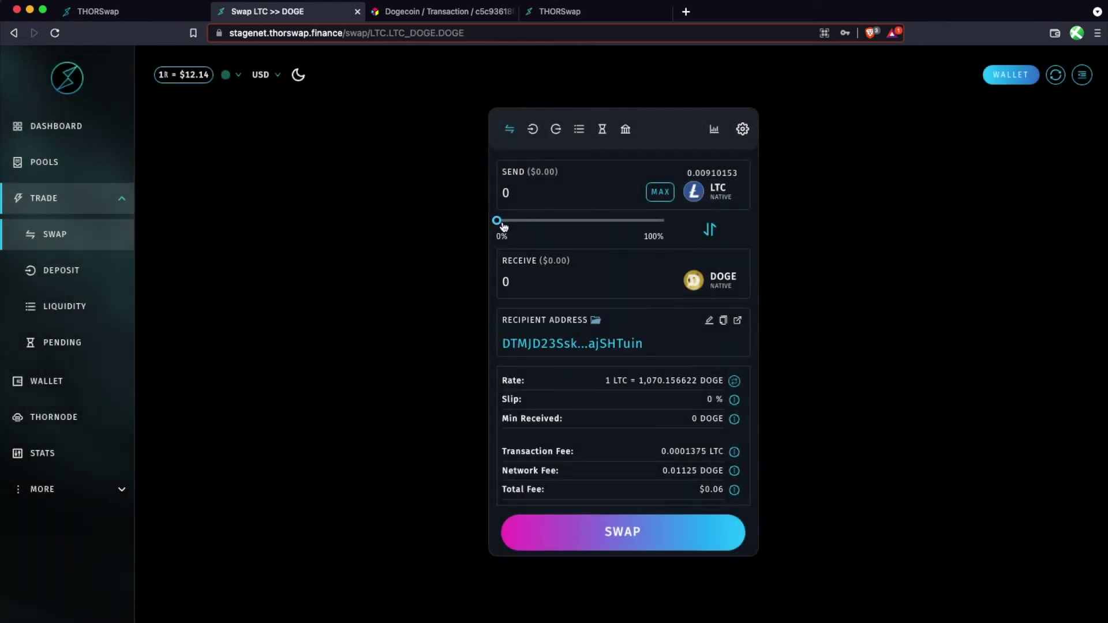
pyautogui.moveTo(503, 226); pyautogui.dragTo(606, 229)
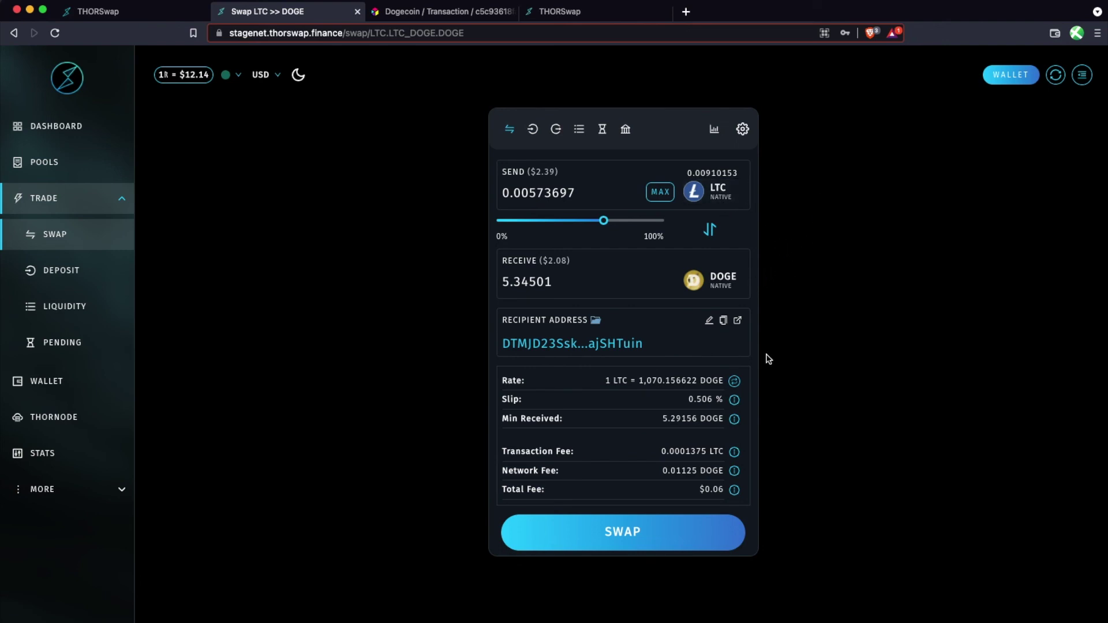
# Step: Submit the 0.00573697 LTC to DOGE swap with the password and view its Litecoin transaction
pyautogui.click(639, 540)
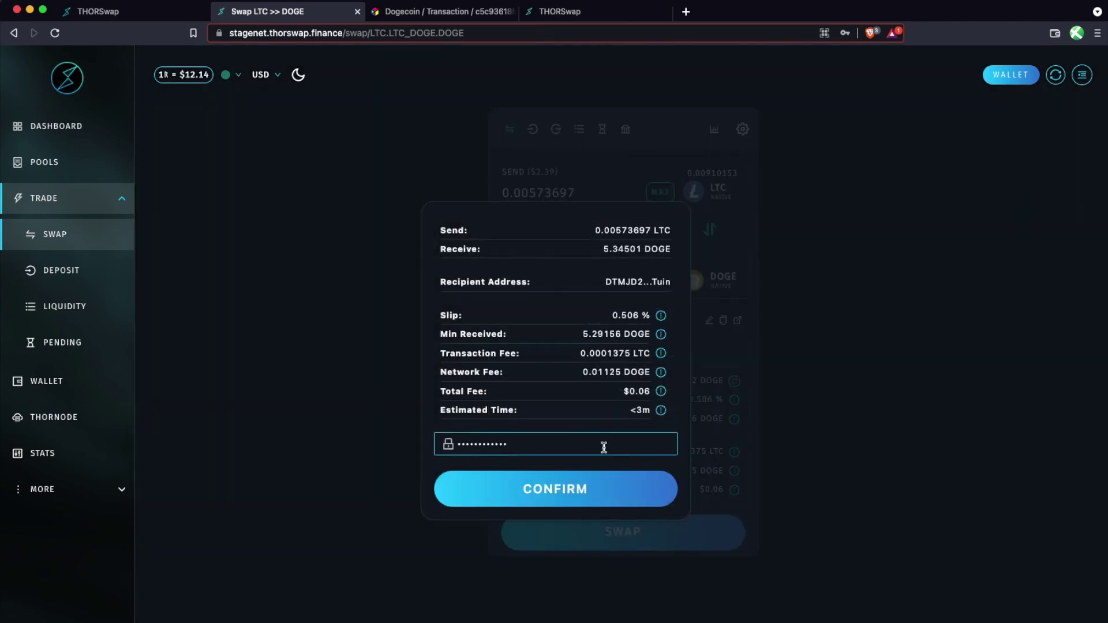
pyautogui.click(583, 487)
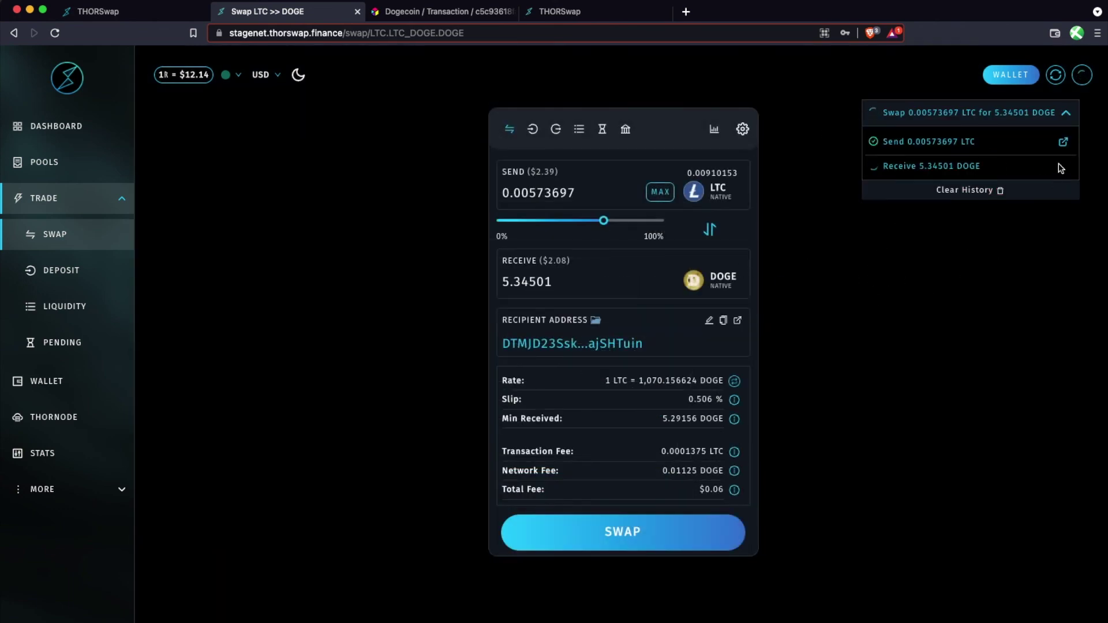
pyautogui.click(1063, 142)
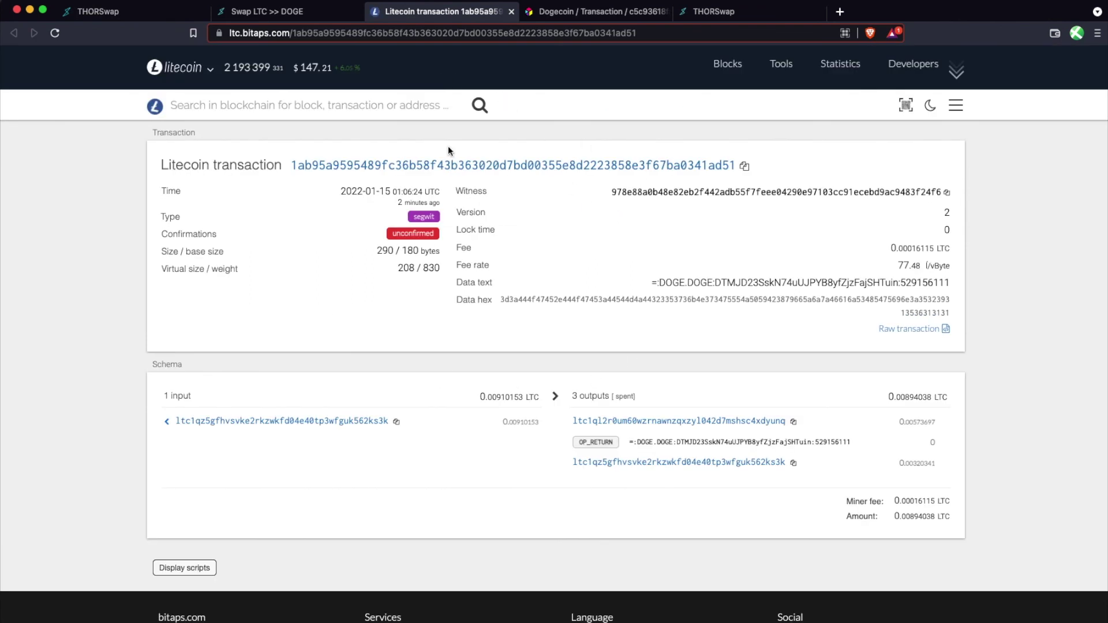
# Step: Return to the Swap LTC >> DOGE tab, where 6.05395 DOGE shows as received
pyautogui.click(297, 13)
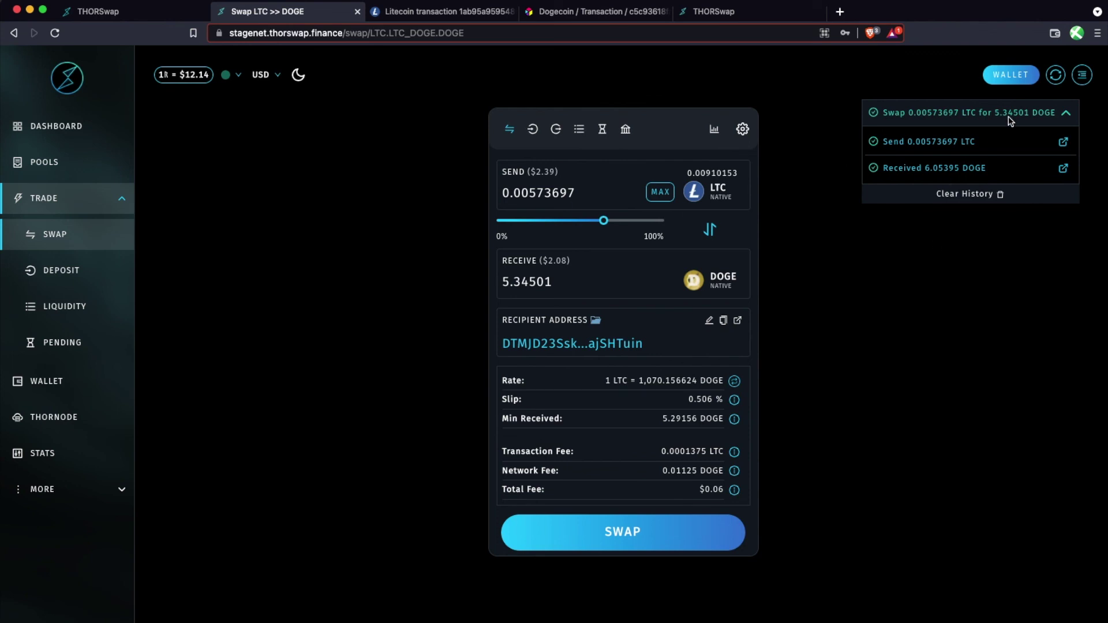
pyautogui.click(1013, 76)
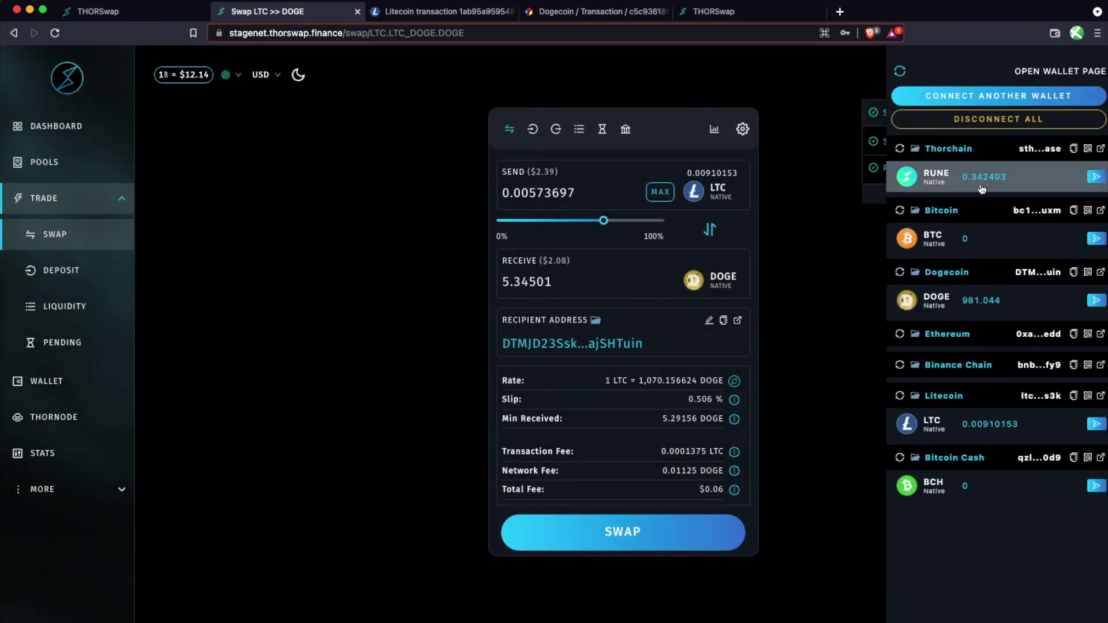
pyautogui.click(833, 310)
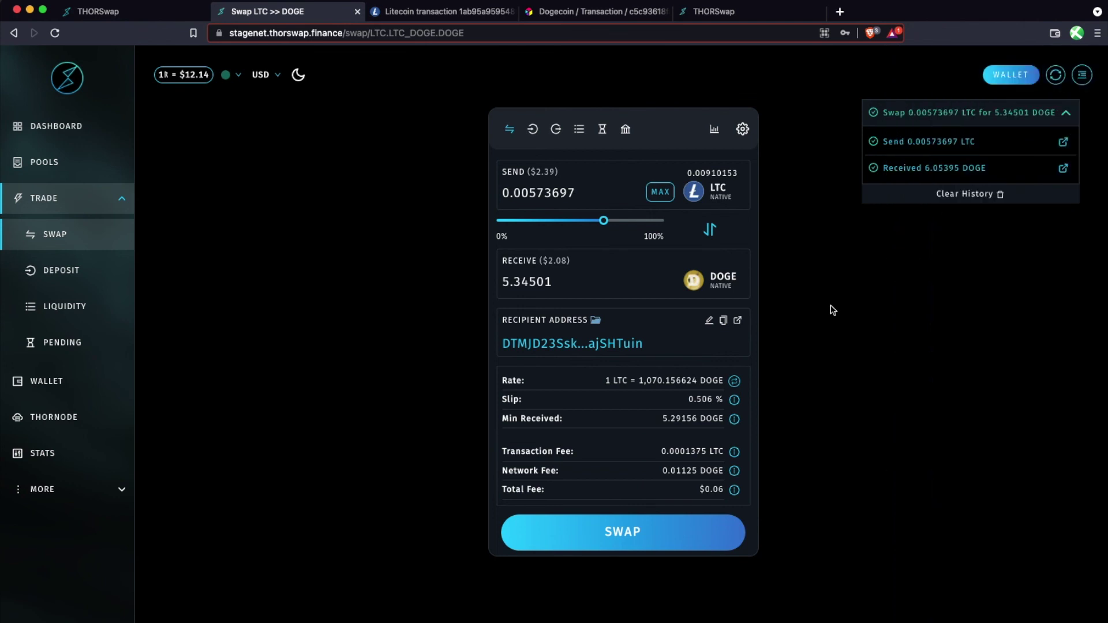